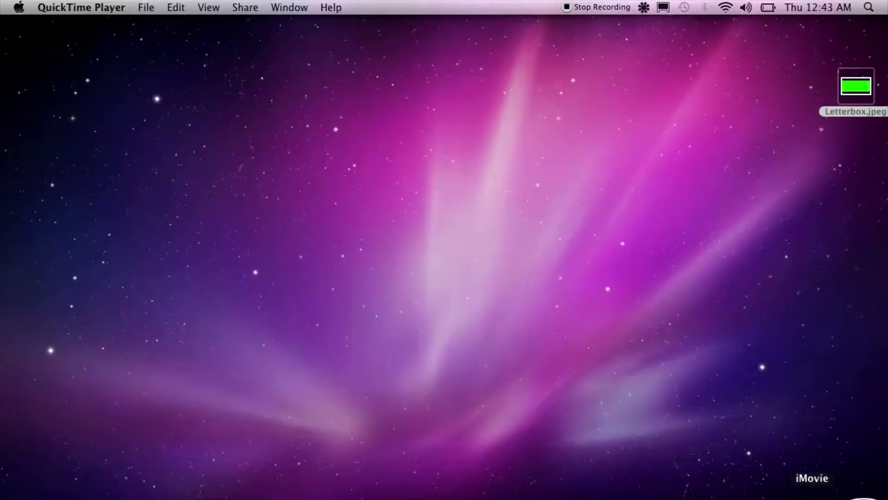
# - Bring iMovie forward and create a new project from the Blockbuster trailer template
pyautogui.click(853, 492)
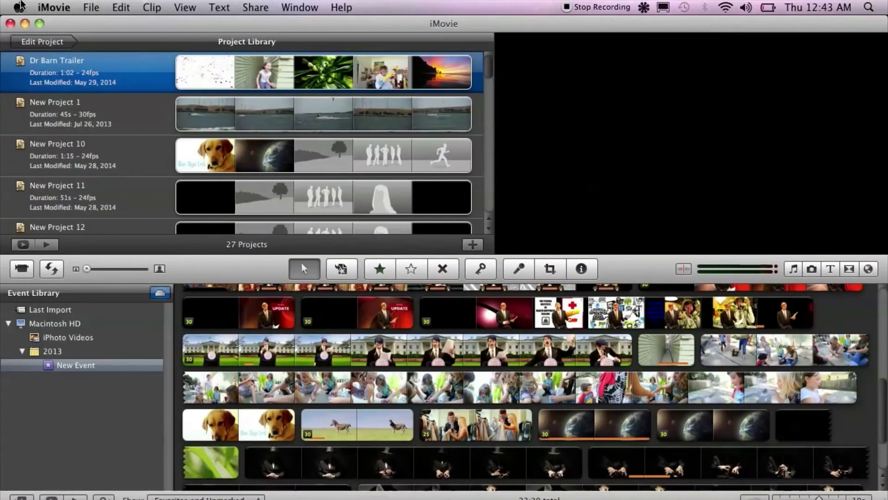
pyautogui.click(86, 6)
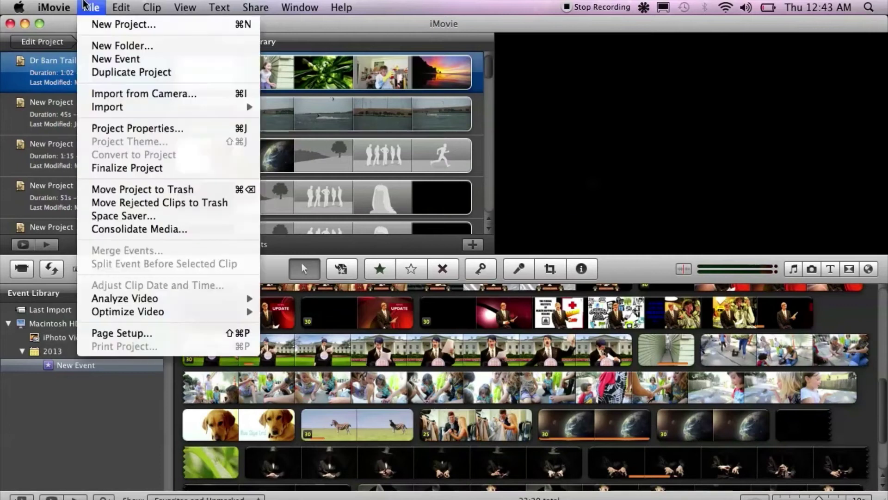
pyautogui.click(99, 24)
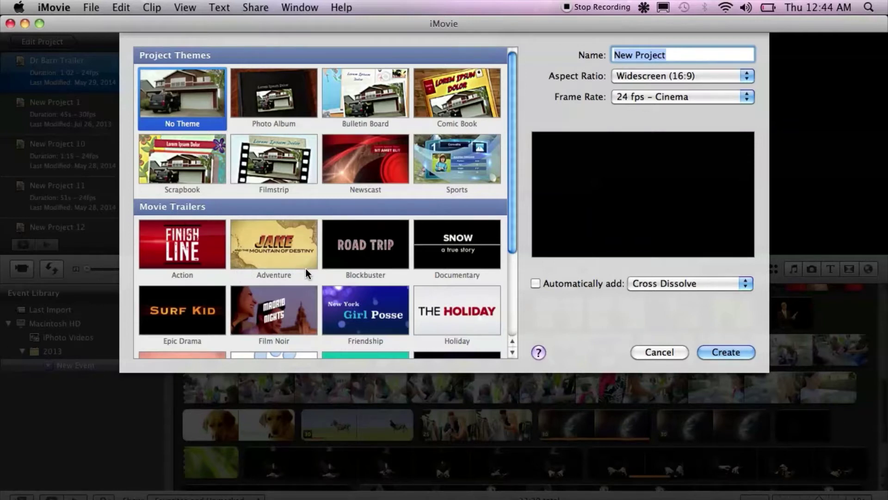
pyautogui.click(354, 251)
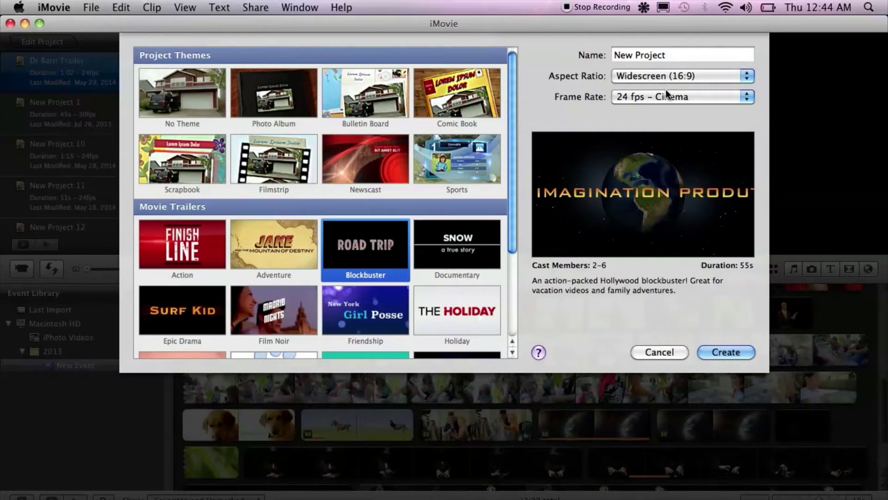
pyautogui.click(726, 353)
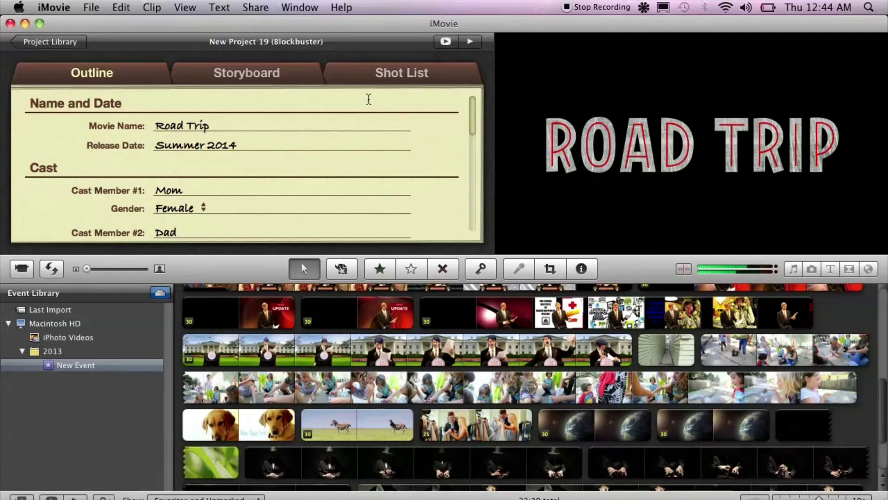
# - Convert the Road Trip Blockbuster trailer into a regular project with File > Convert to Project
pyautogui.click(91, 6)
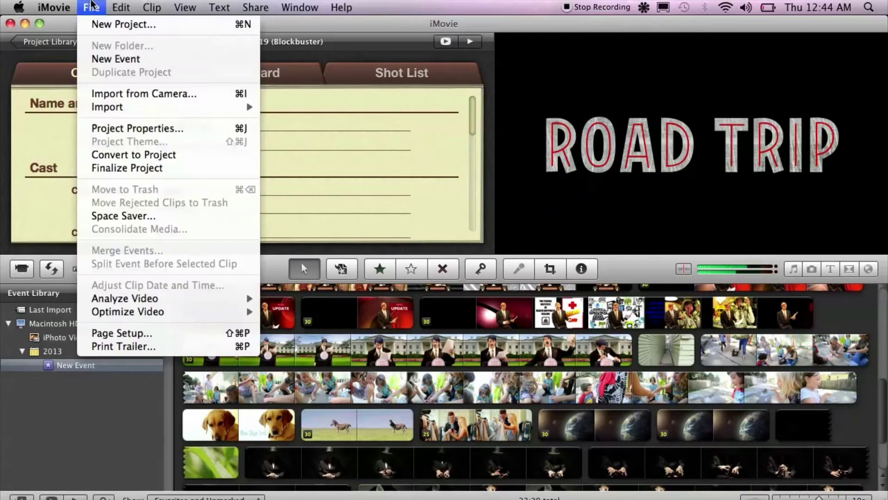
pyautogui.click(140, 158)
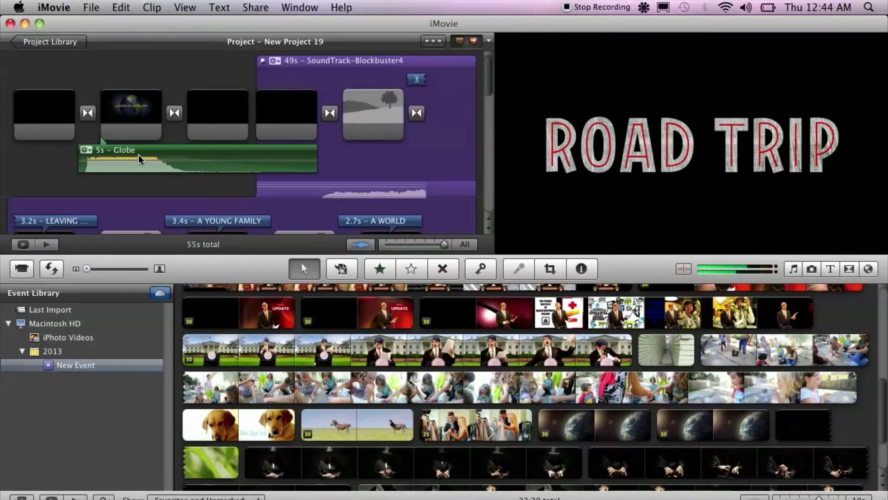
# - Swap the project and event library positions and delete the Globe title clip
pyautogui.click(140, 158)
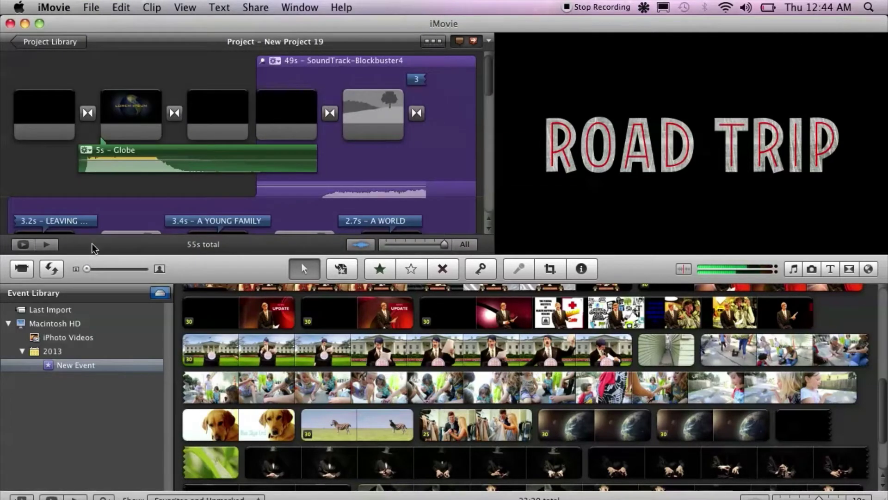
pyautogui.click(53, 270)
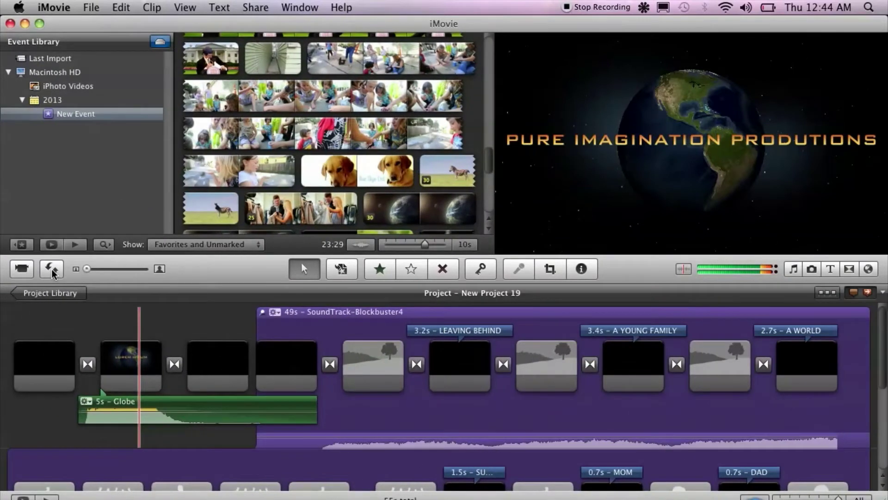
pyautogui.click(126, 364)
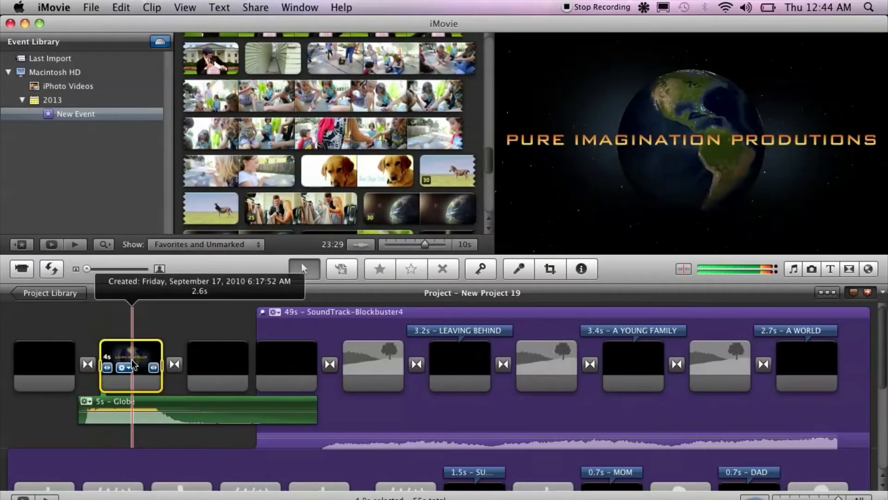
pyautogui.press('super+c')
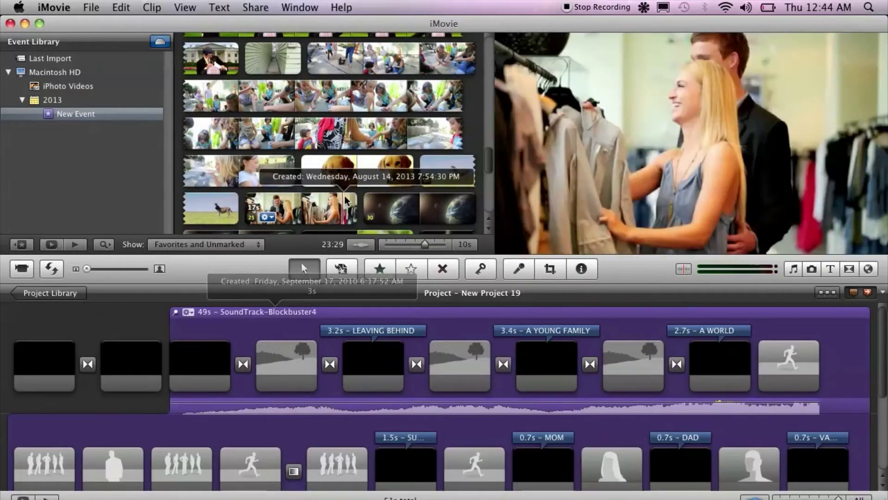
# - Replace the second timeline clip with the Blue Skye Ltd. dog clip
pyautogui.click(360, 180)
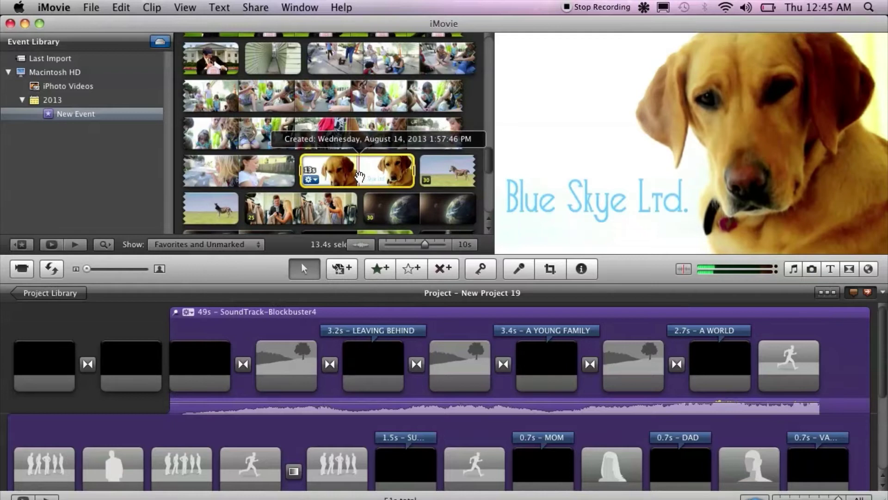
pyautogui.moveTo(360, 182); pyautogui.dragTo(136, 359)
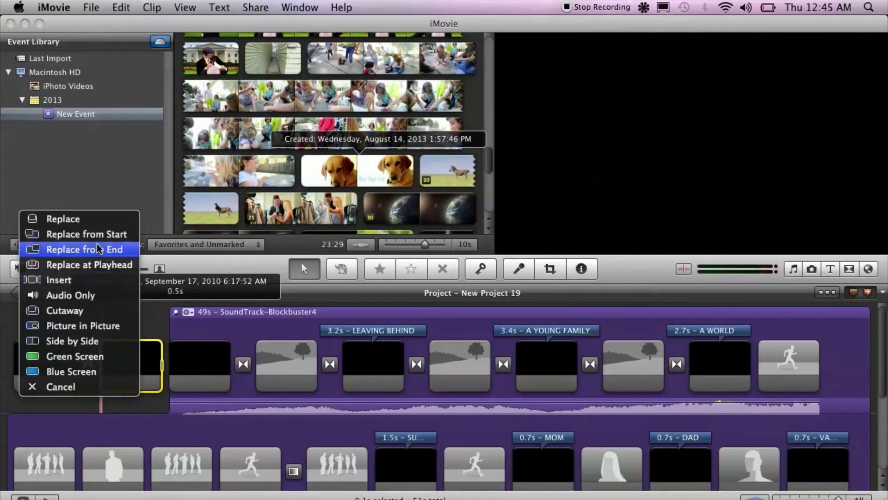
pyautogui.click(77, 222)
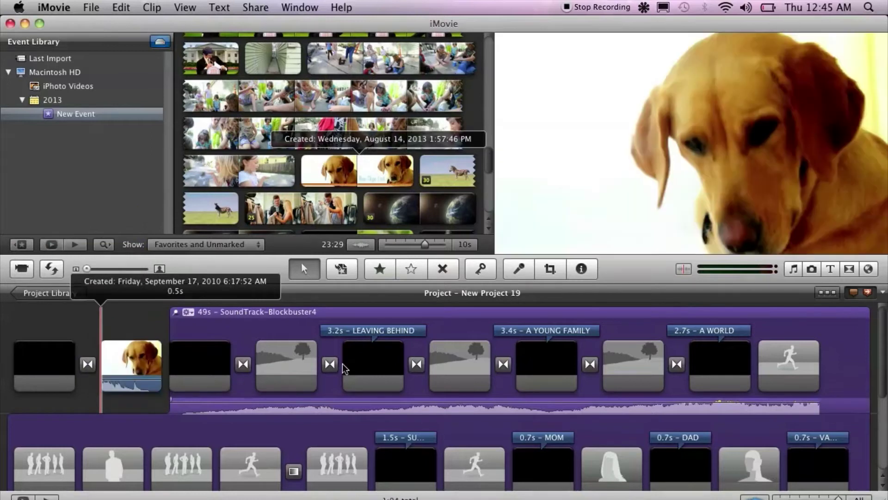
# - Replace the LEAVING BEHIND title text with 'HI'
pyautogui.click(360, 331)
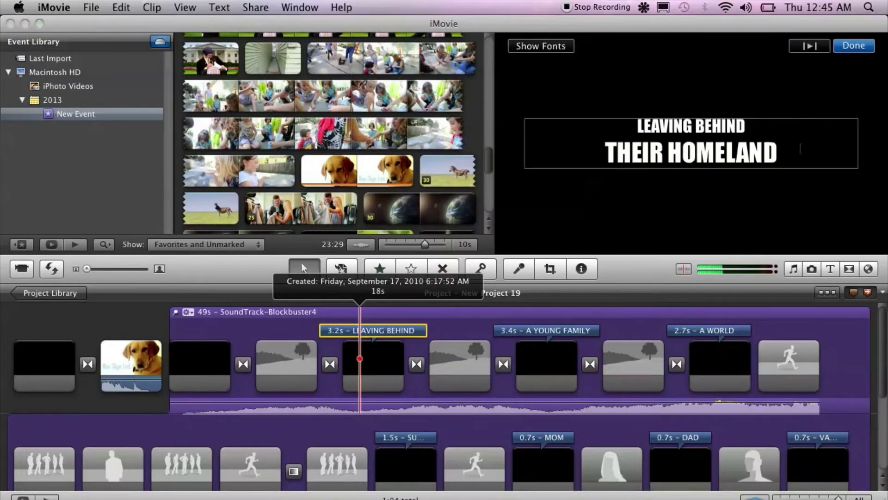
pyautogui.press('super+a')
pyautogui.press('BackSpace')
pyautogui.write('HI')
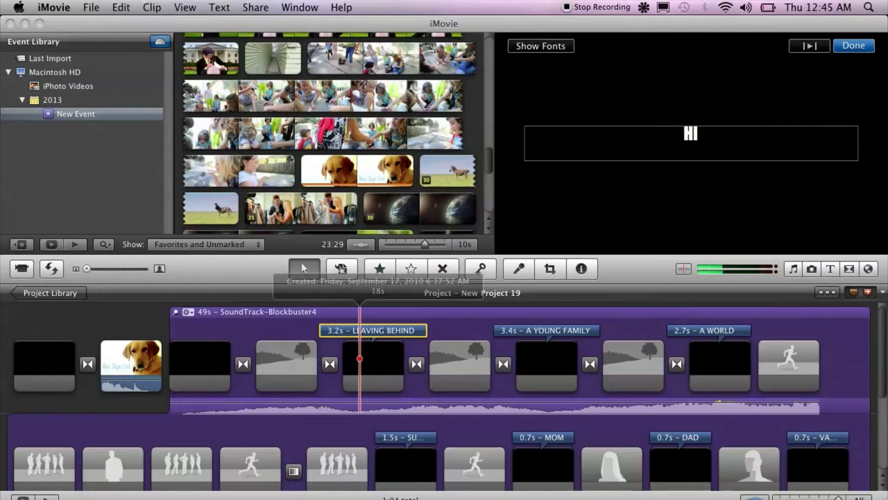
pyautogui.click(846, 47)
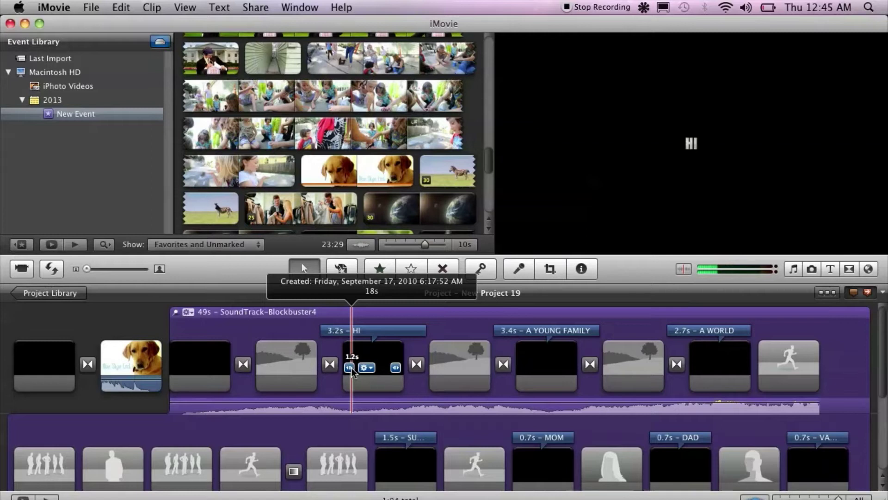
# - Open the closing credits title further down the timeline and select its text for editing
pyautogui.scroll(-4, 354, 372)
pyautogui.rightClick(352, 376)
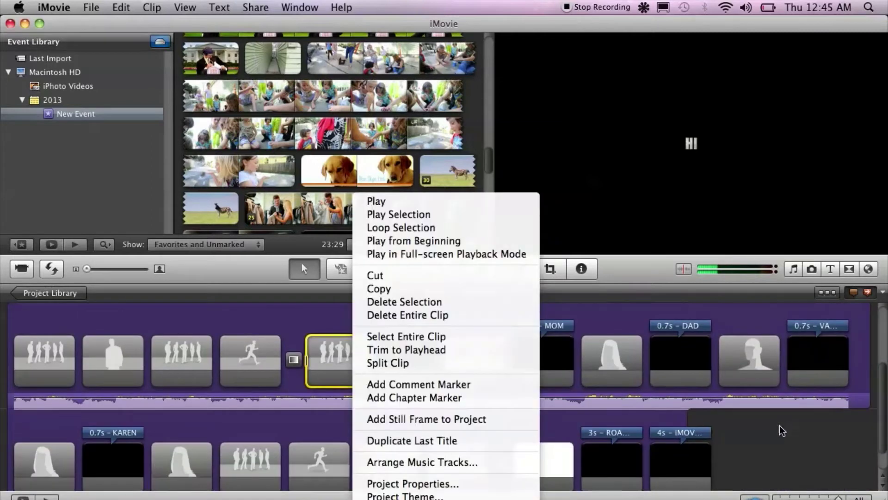
pyautogui.click(759, 446)
pyautogui.scroll(-1, 504, 365)
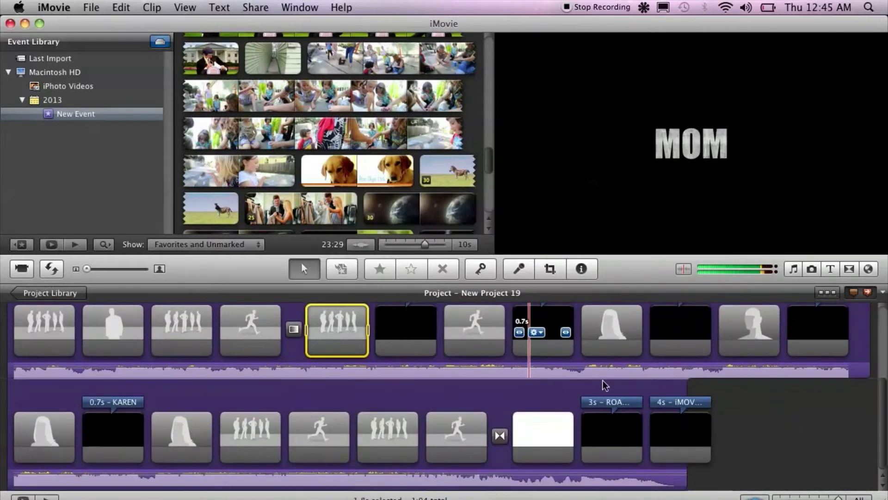
pyautogui.click(673, 403)
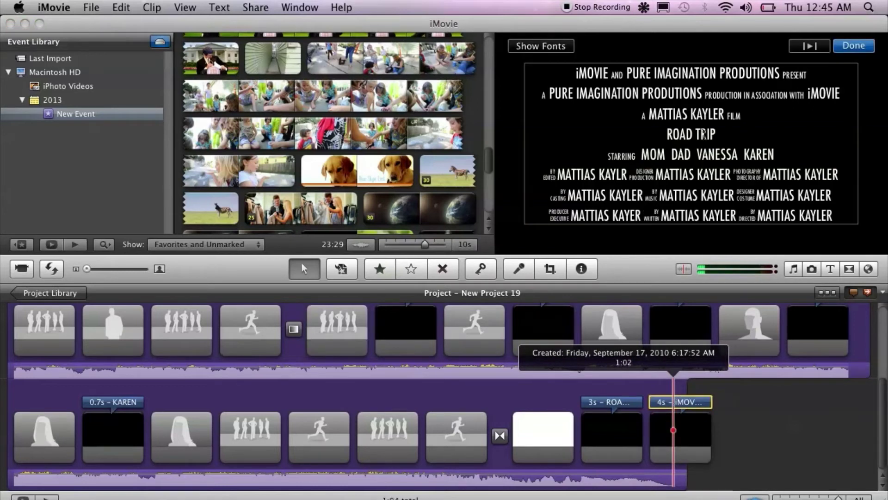
pyautogui.press('super+a')
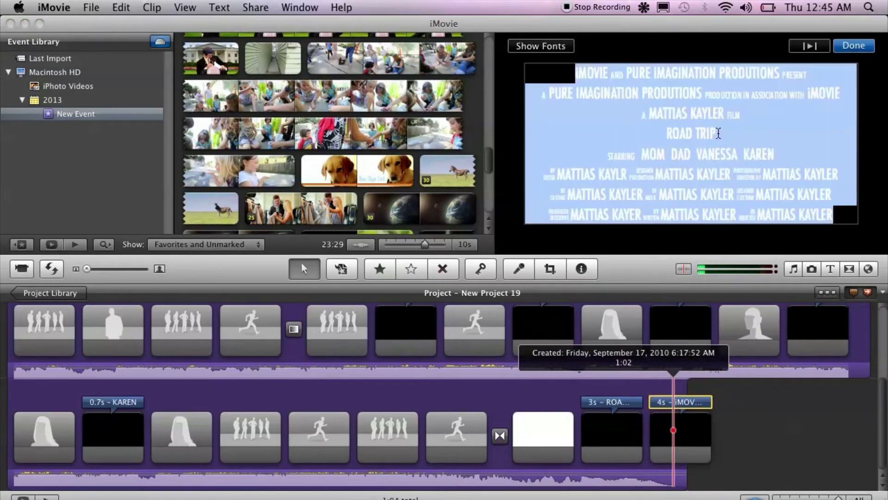
pyautogui.click(718, 133)
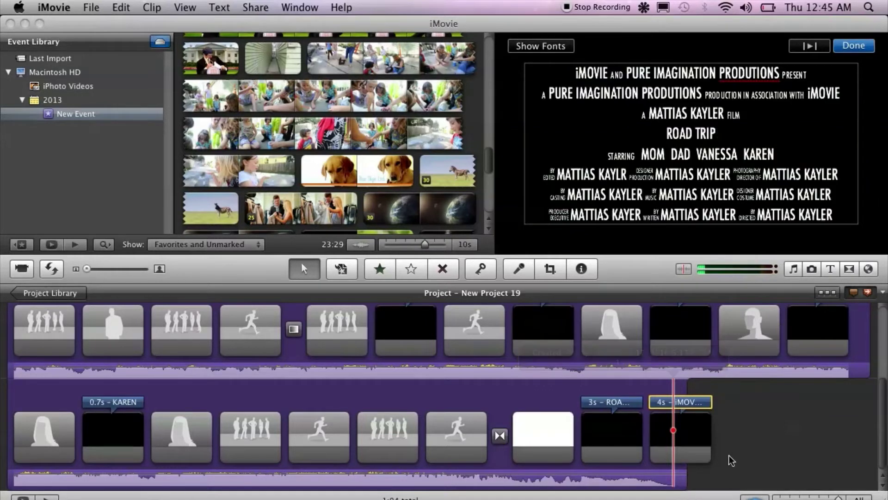
# - Look through the title styles collection, then finish the credits and return to the Project Library
pyautogui.scroll(5, 462, 442)
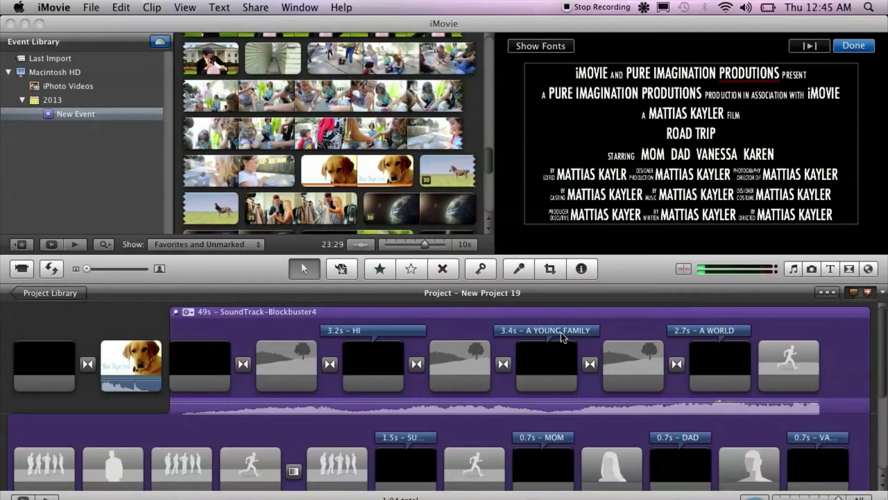
pyautogui.click(831, 269)
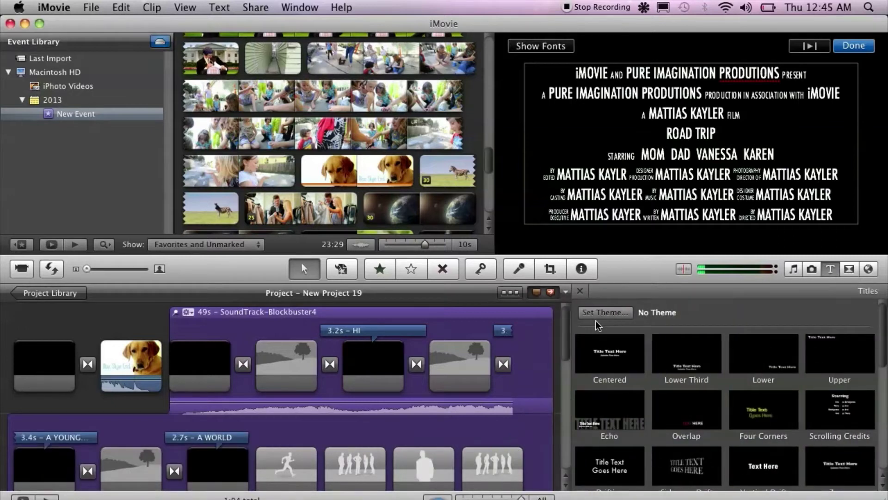
pyautogui.click(580, 291)
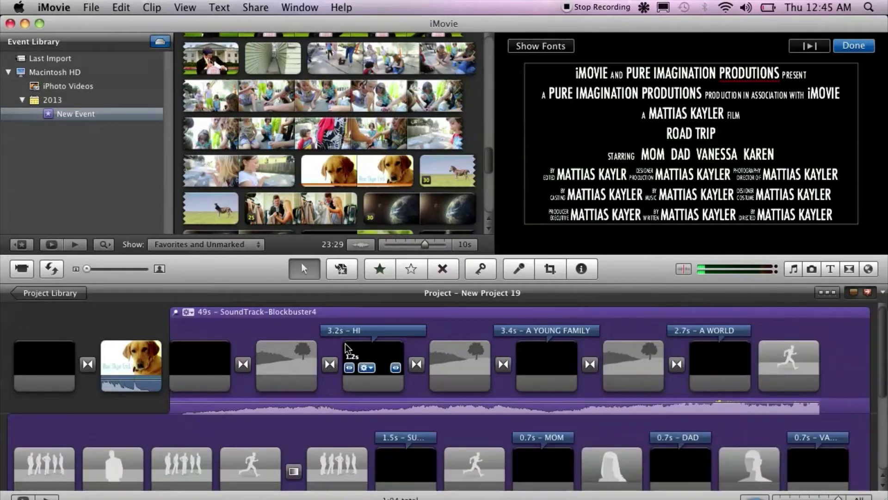
pyautogui.click(53, 295)
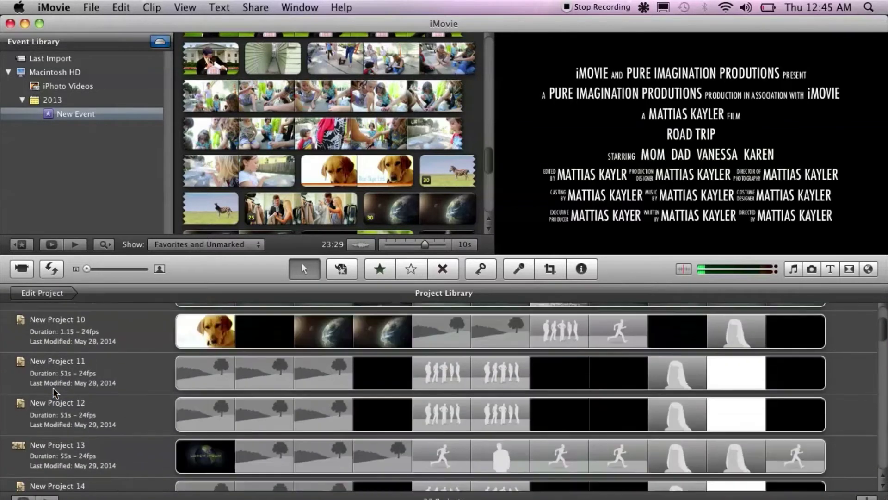
# - Open the Dr Barn Trailer project and close the clip duration settings
pyautogui.click(105, 329)
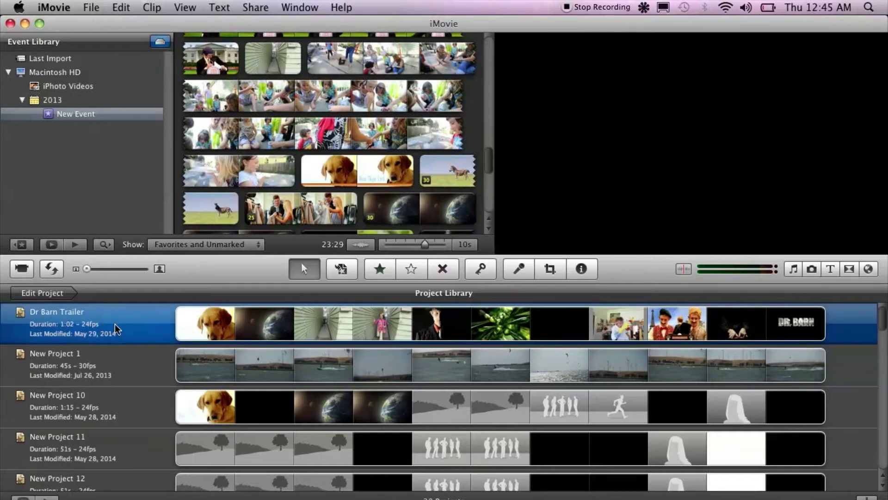
pyautogui.doubleClick(115, 324)
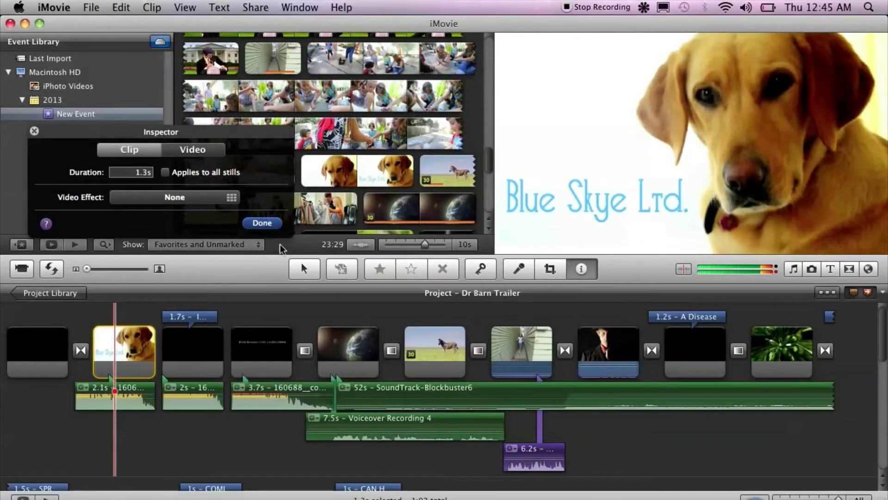
pyautogui.click(262, 222)
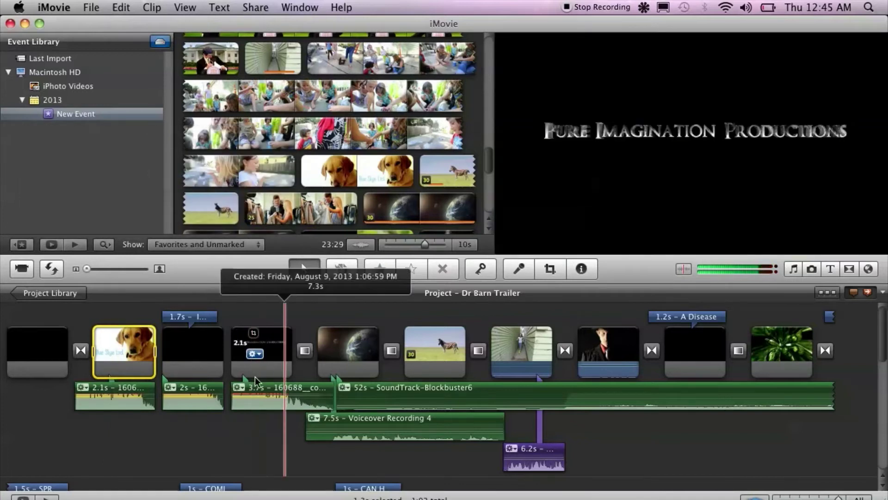
pyautogui.scroll(-5, 263, 365)
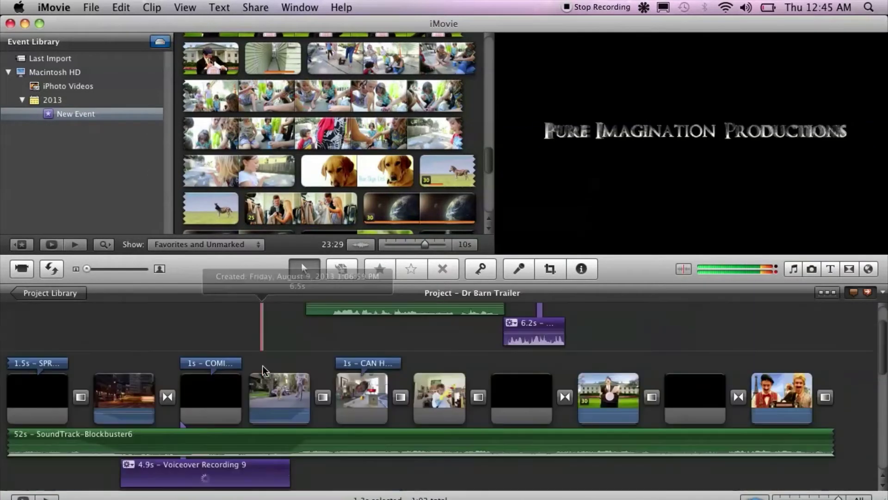
pyautogui.scroll(-5, 263, 366)
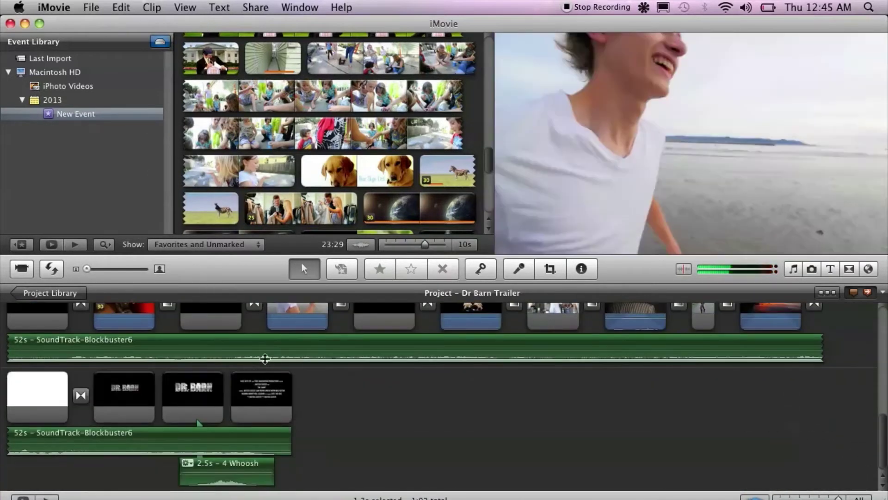
pyautogui.scroll(3, 265, 359)
pyautogui.scroll(3, 266, 413)
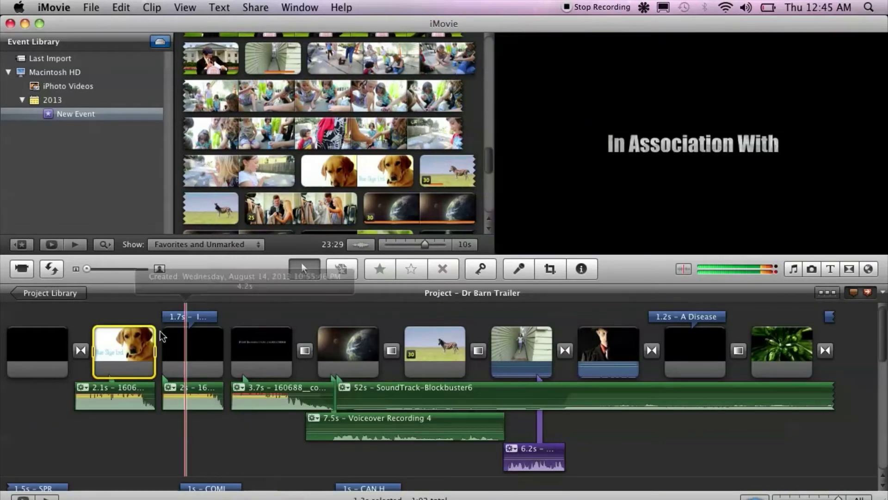
# - Review the In Association With and A Disease opening titles
pyautogui.doubleClick(176, 317)
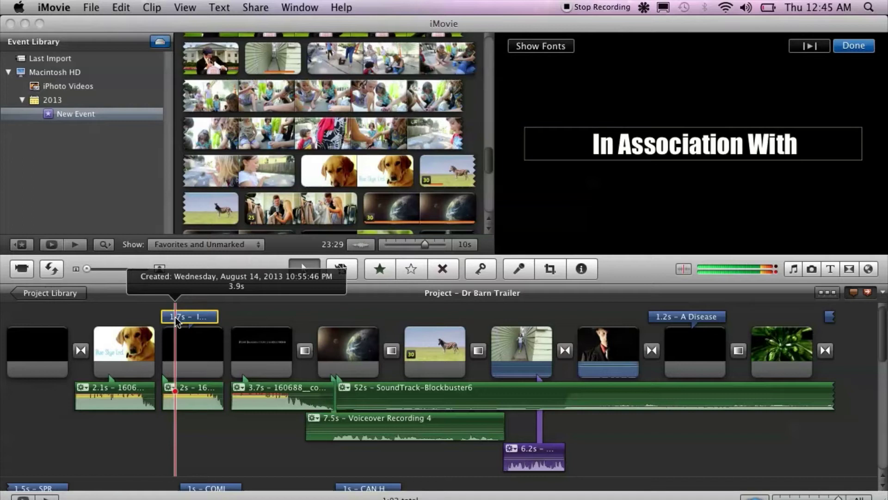
pyautogui.doubleClick(694, 318)
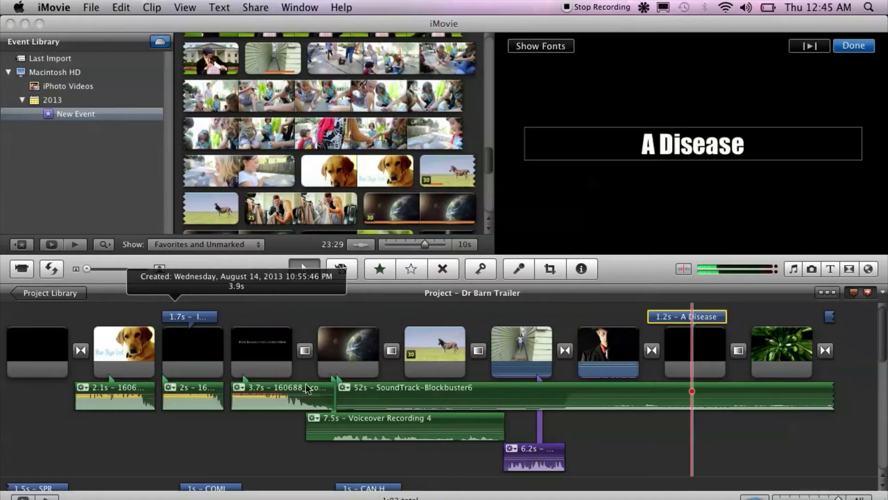
pyautogui.click(88, 324)
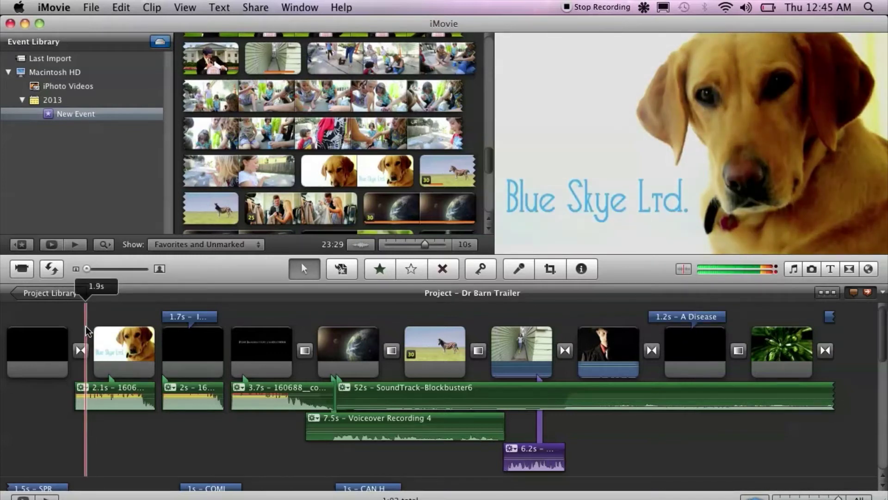
# - Play the trailer from the opening, dog logo and Earth clips to check it
pyautogui.press('space')
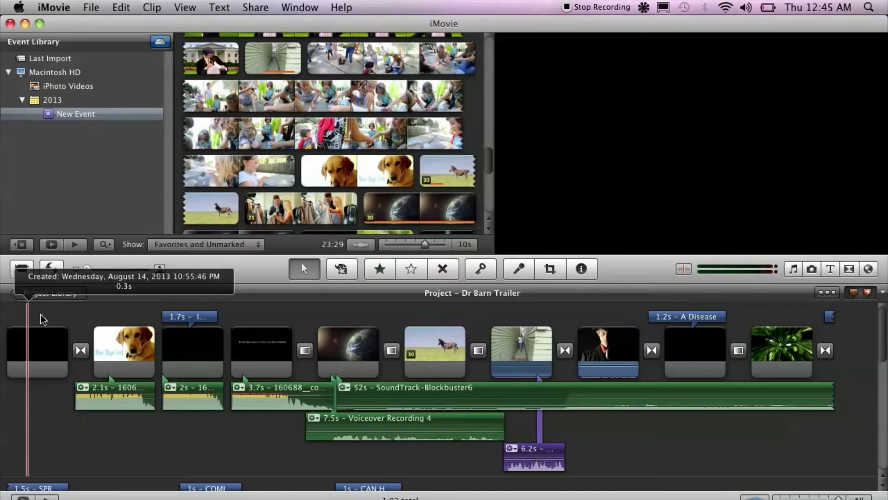
pyautogui.press('space')
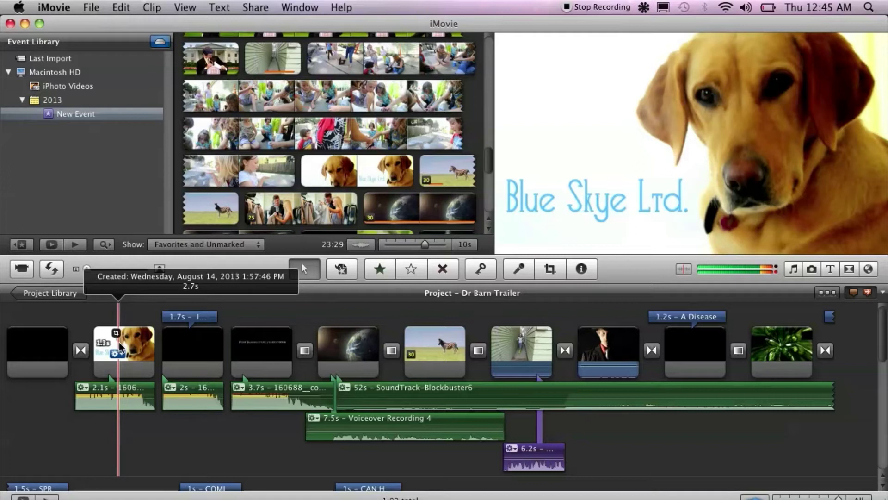
pyautogui.press('space')
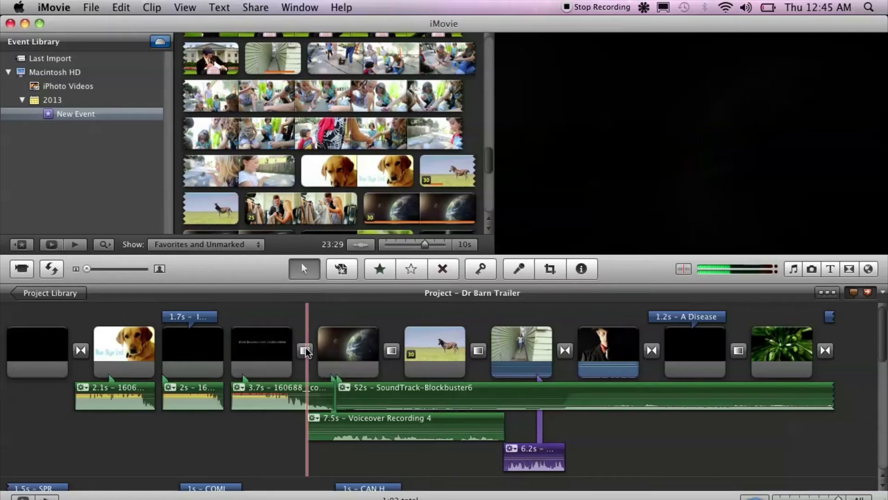
pyautogui.press('space')
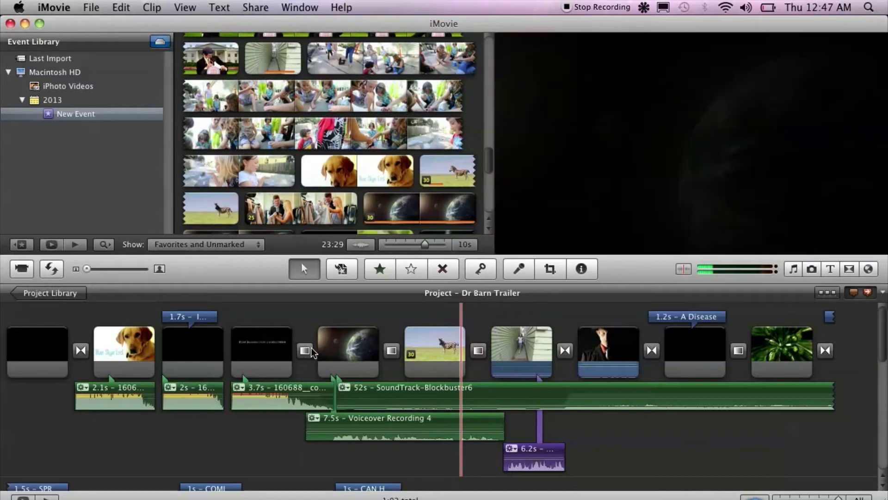
pyautogui.moveTo(452, 353)
pyautogui.scroll(-3, 451, 351)
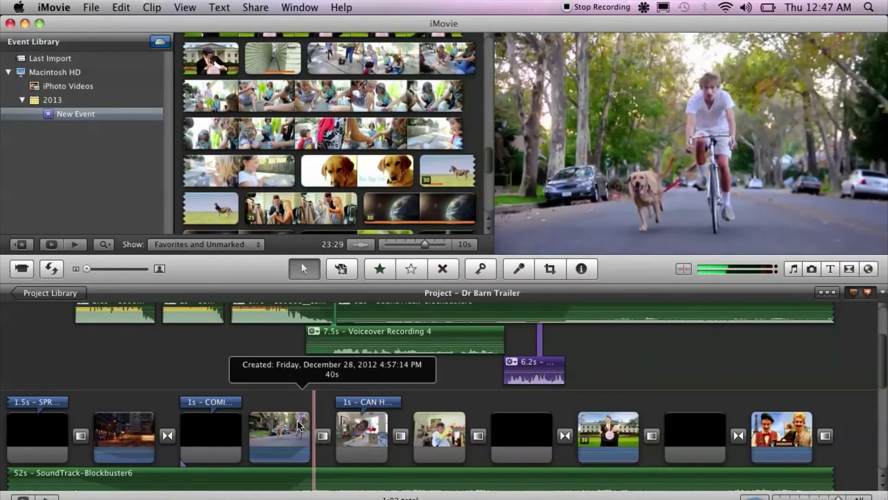
pyautogui.moveTo(299, 420)
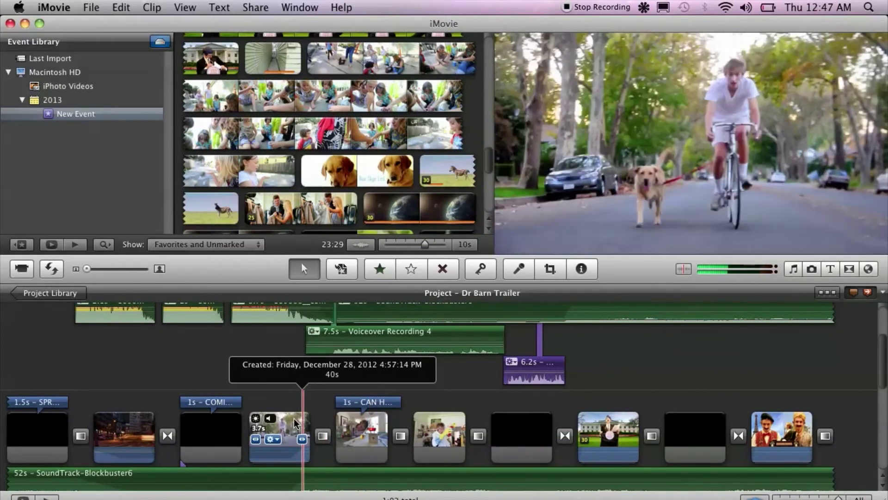
pyautogui.moveTo(305, 424); pyautogui.dragTo(293, 418)
pyautogui.click(292, 406)
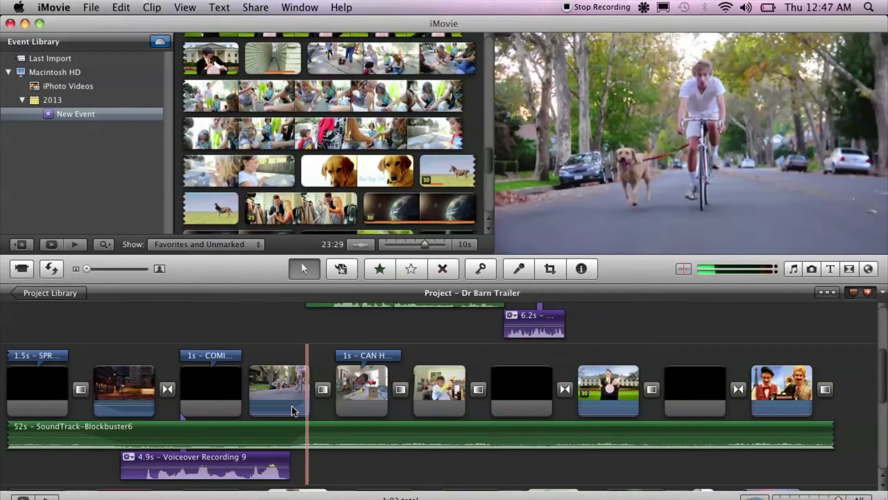
pyautogui.press('space')
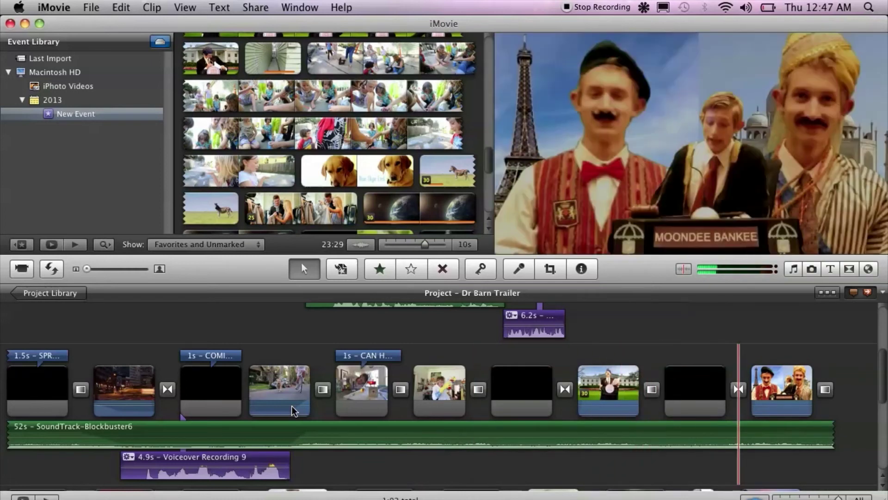
pyautogui.scroll(4, 438, 426)
pyautogui.scroll(3, 438, 426)
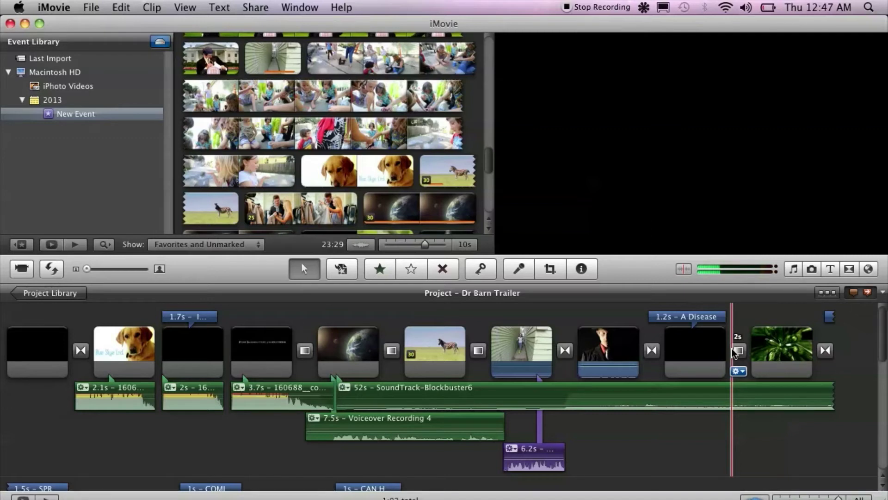
pyautogui.scroll(-3, 602, 356)
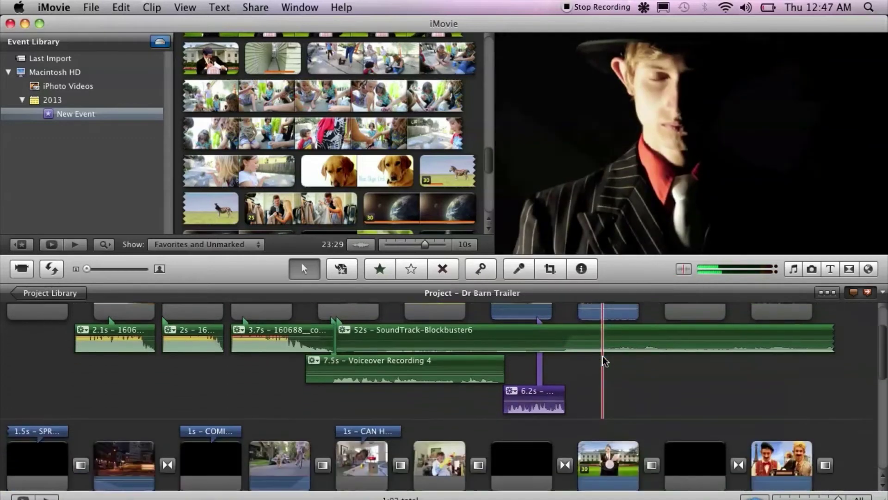
pyautogui.scroll(-5, 602, 356)
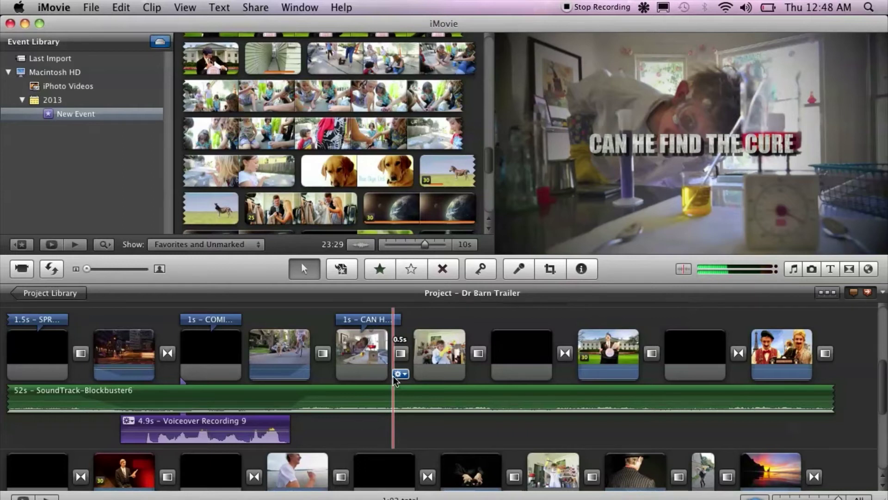
pyautogui.press('space')
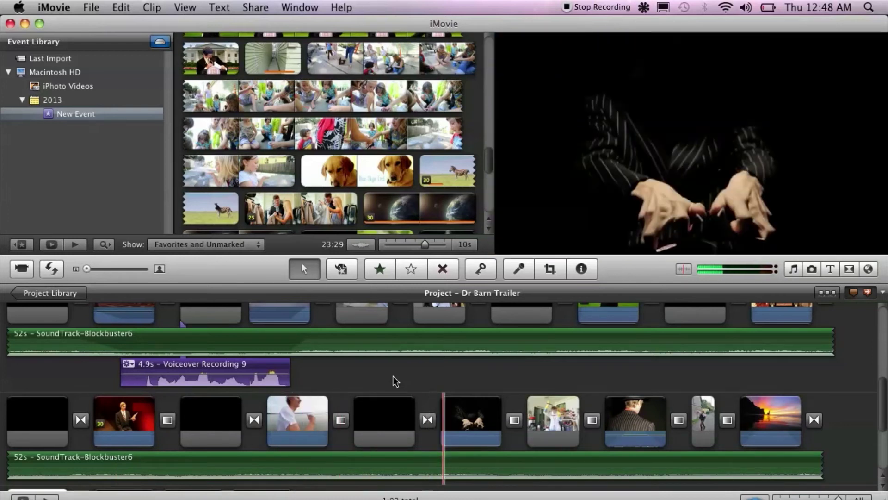
pyautogui.scroll(4, 393, 376)
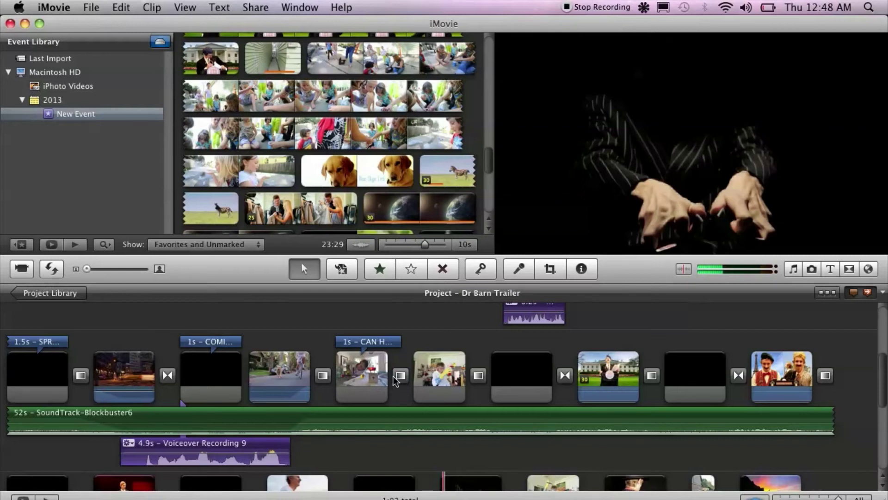
pyautogui.scroll(-5, 395, 380)
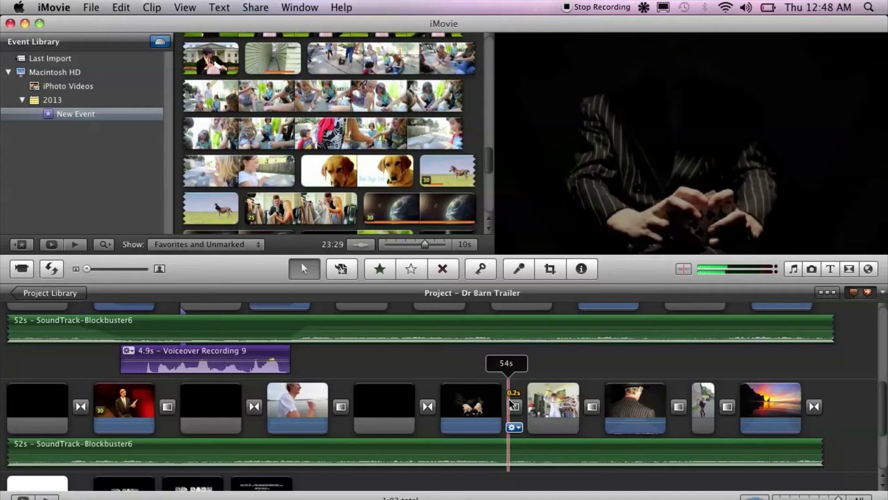
pyautogui.scroll(-2, 509, 399)
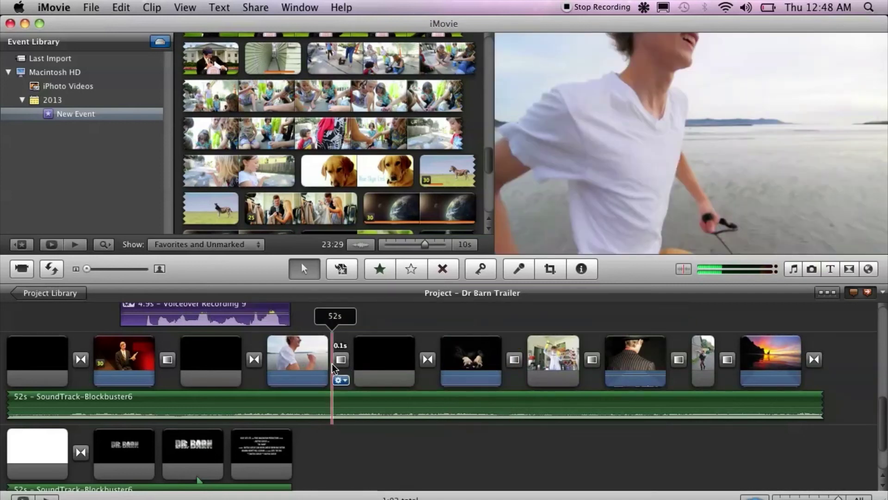
pyautogui.press('space')
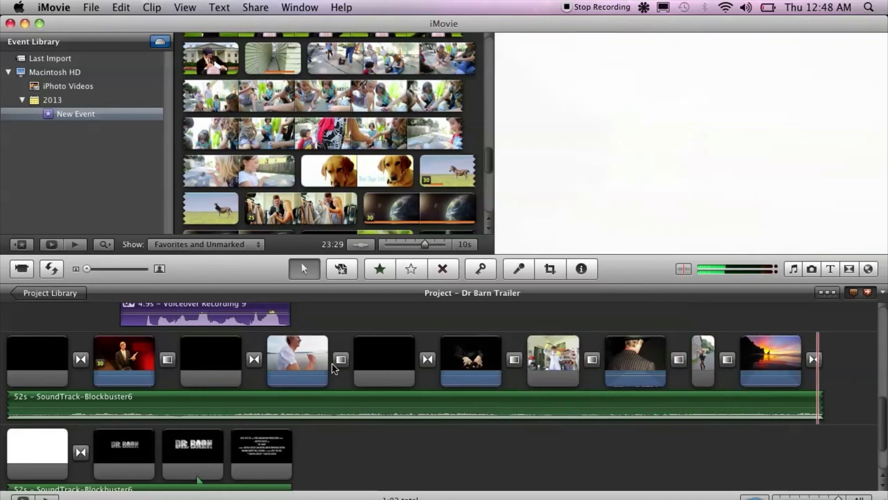
pyautogui.scroll(5, 351, 370)
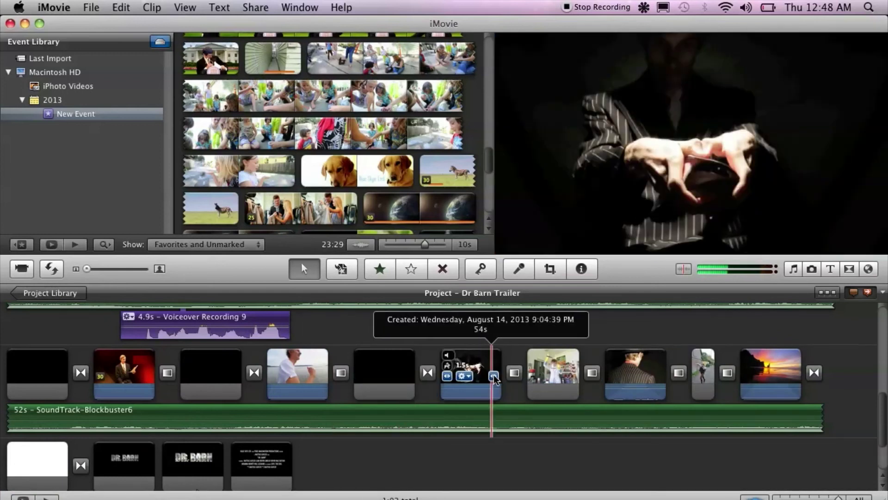
pyautogui.press('space')
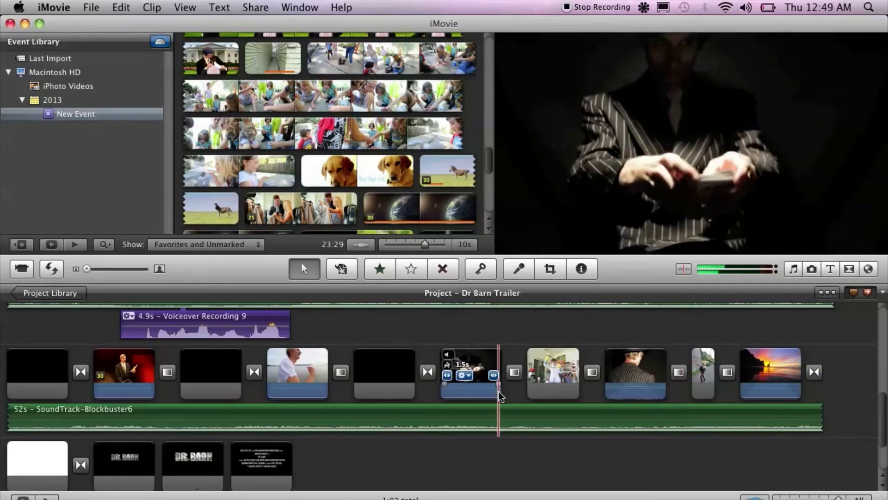
pyautogui.scroll(-1, 544, 393)
pyautogui.scroll(-1, 544, 390)
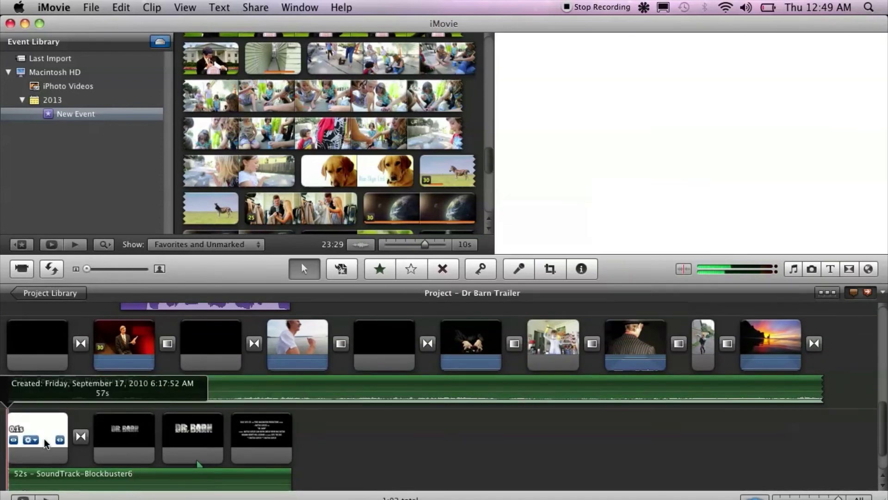
pyautogui.scroll(-3, 44, 437)
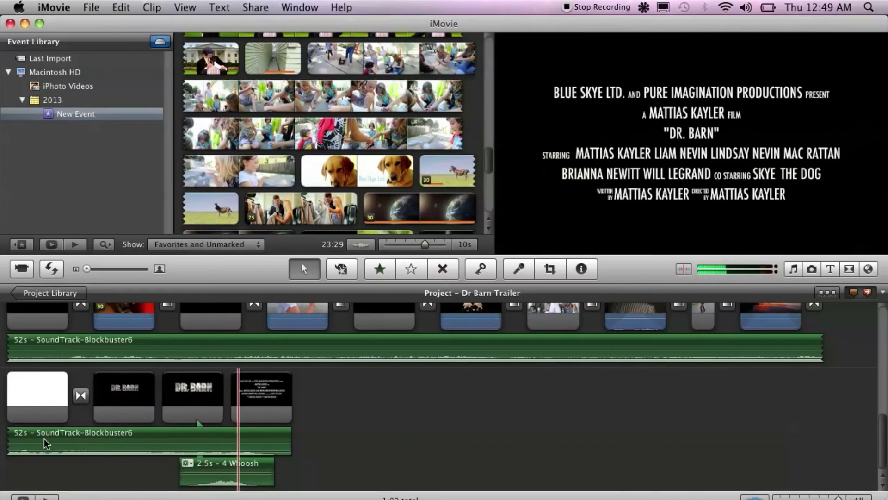
pyautogui.press('space')
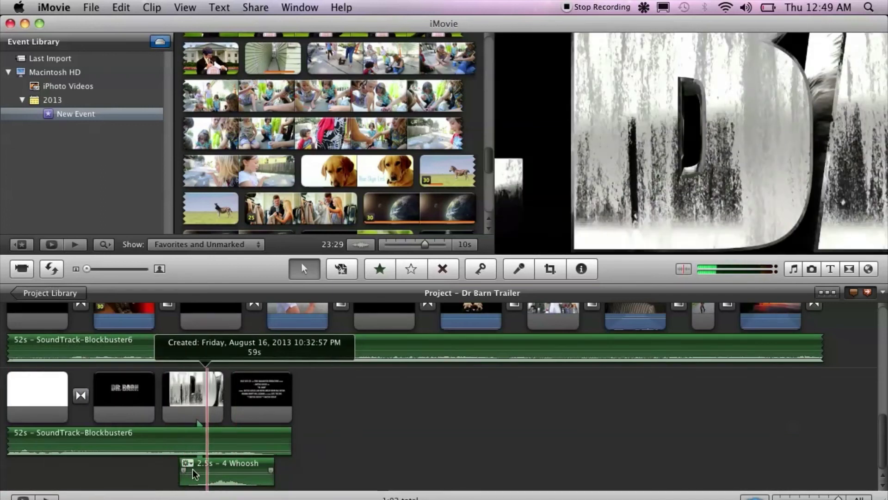
pyautogui.scroll(5, 139, 446)
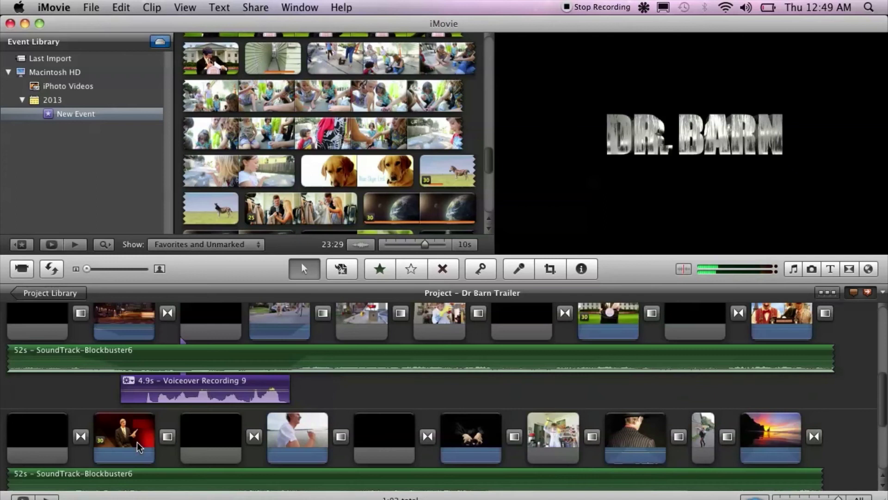
# - Select the Pure Imagination Productions title and slide the iMovie window left to reveal Letterbox.jpeg
pyautogui.scroll(5, 137, 443)
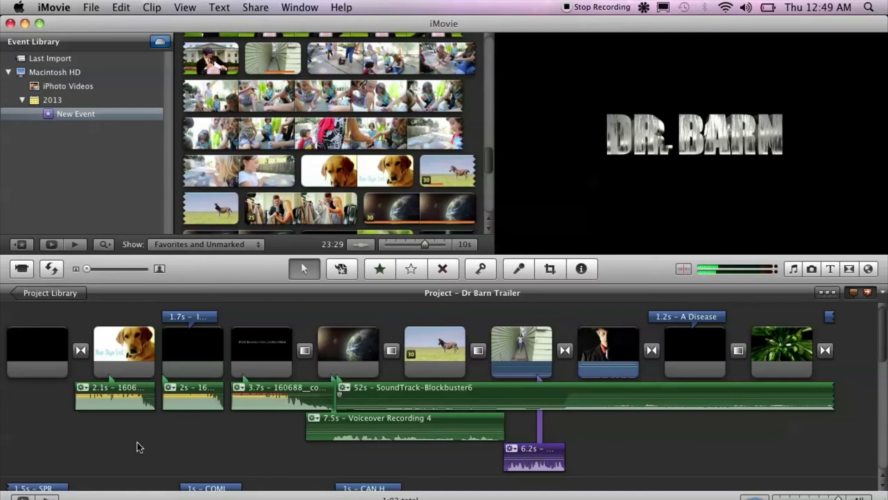
pyautogui.click(272, 352)
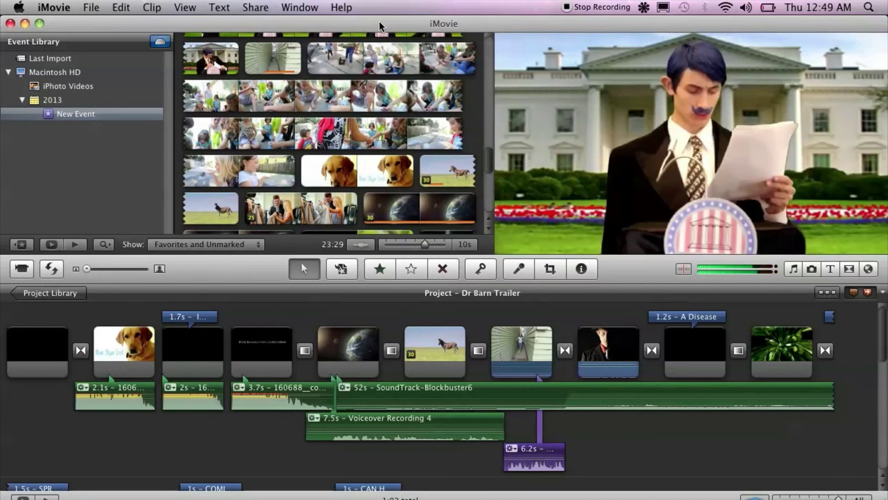
pyautogui.moveTo(379, 26); pyautogui.dragTo(323, 11)
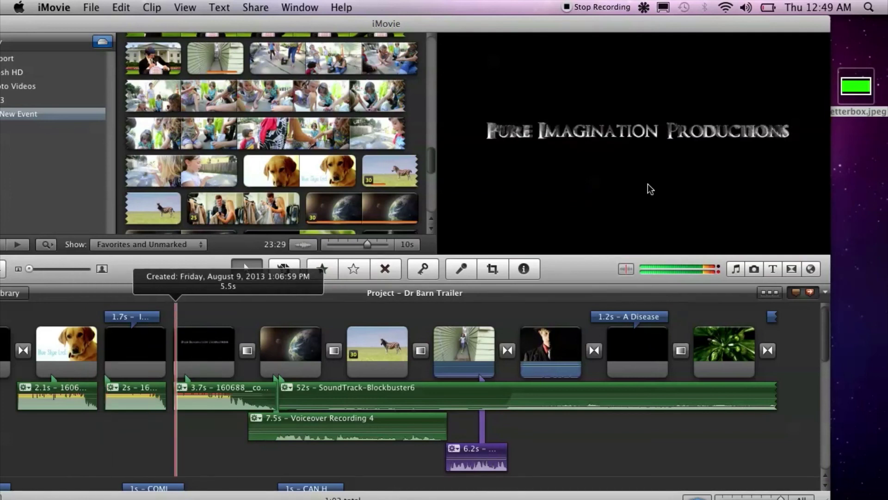
pyautogui.click(857, 89)
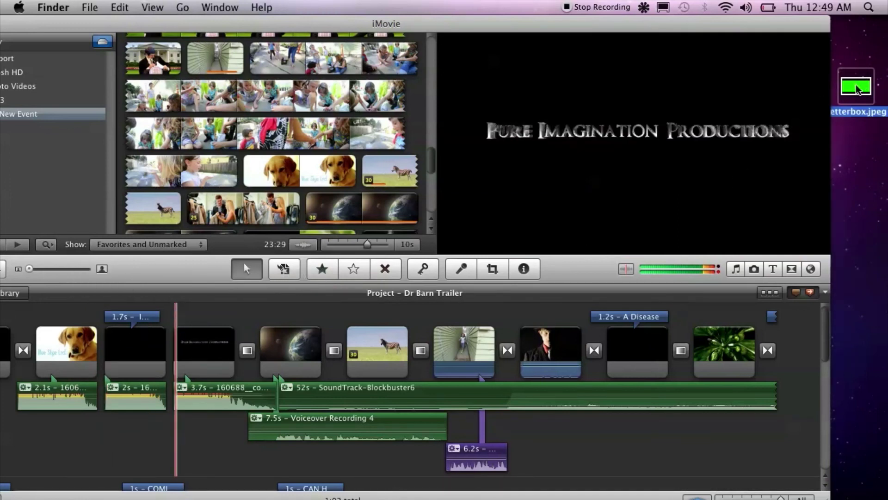
pyautogui.doubleClick(857, 89)
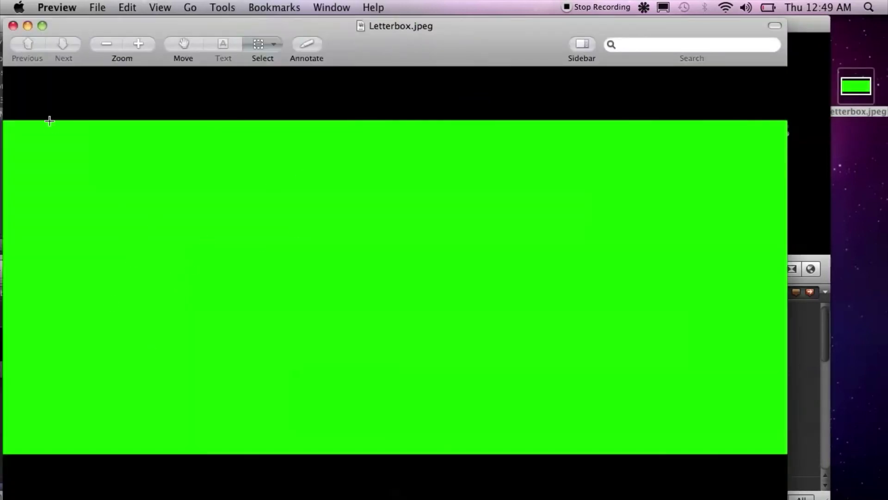
pyautogui.click(13, 26)
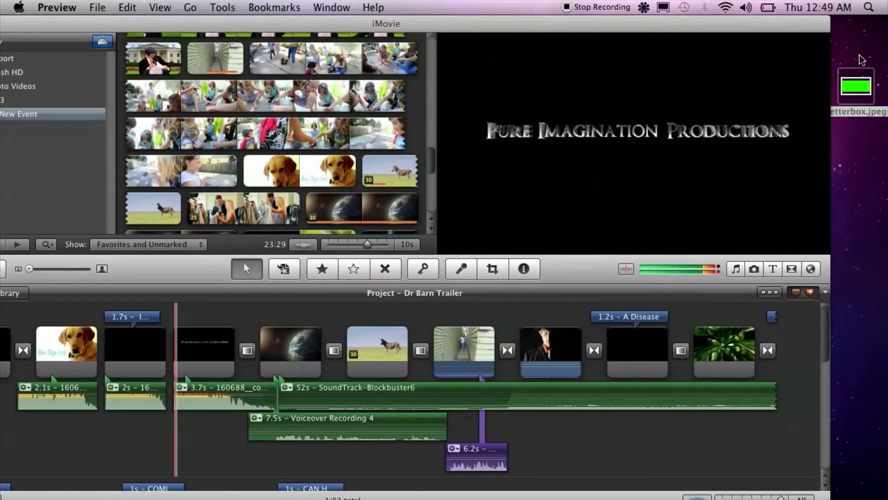
# - Add Letterbox.jpeg as a green-screen overlay on the dog clip, stretched from 4.2s to 21s, and preview it
pyautogui.moveTo(859, 93); pyautogui.dragTo(68, 348)
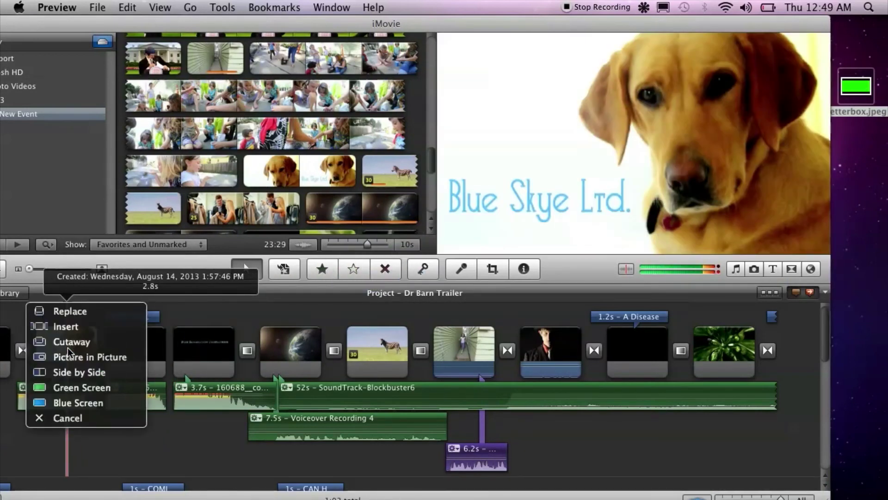
pyautogui.click(76, 389)
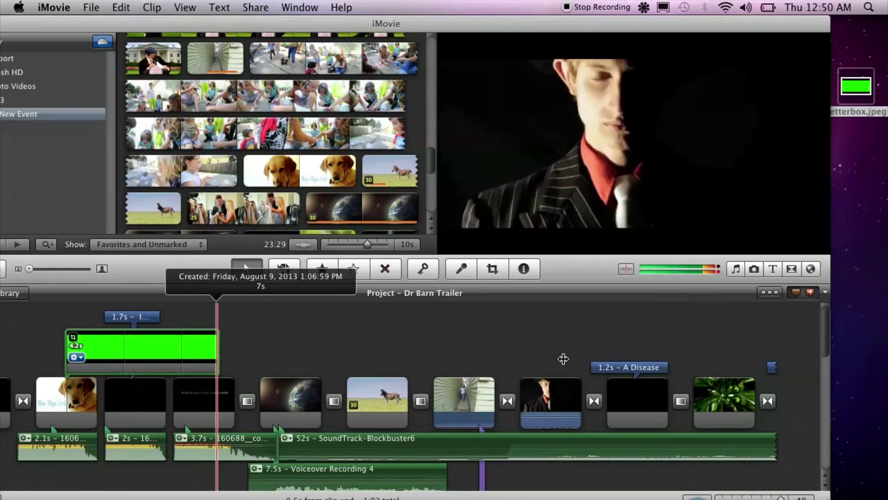
pyautogui.moveTo(563, 359); pyautogui.dragTo(563, 359)
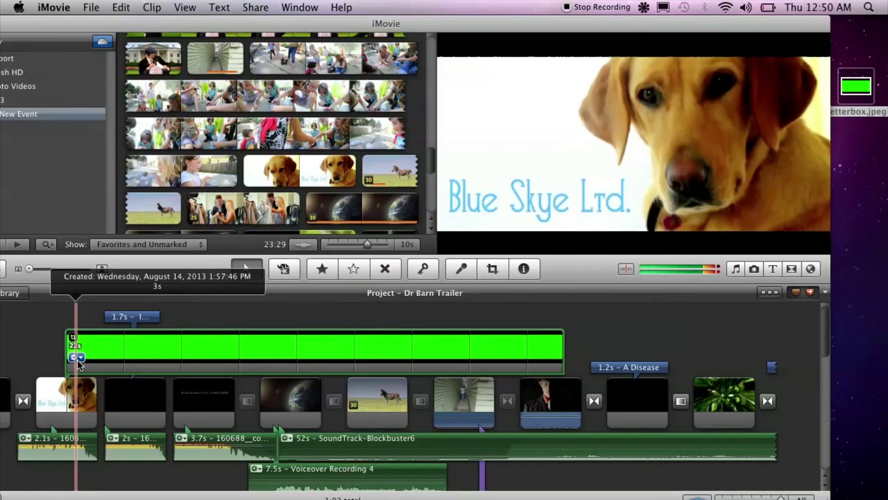
pyautogui.press('space')
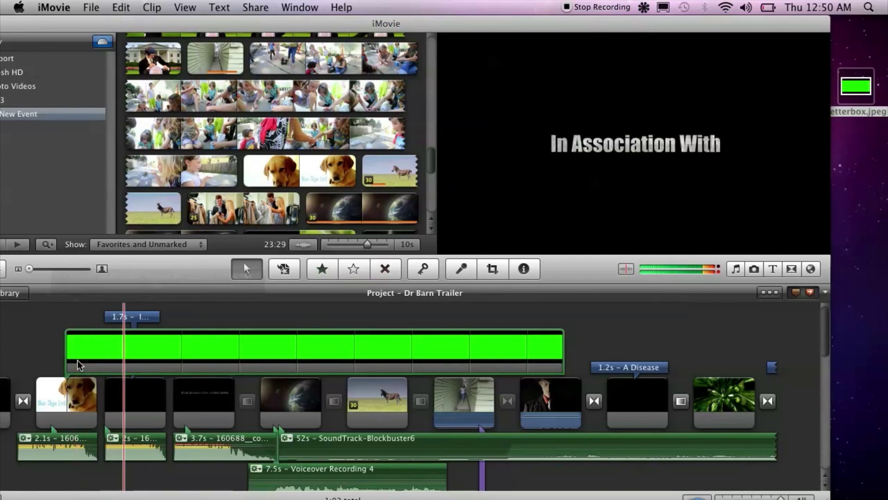
# - Scroll through the letterboxed timeline and move the iMovie window back into full view
pyautogui.scroll(-4, 382, 437)
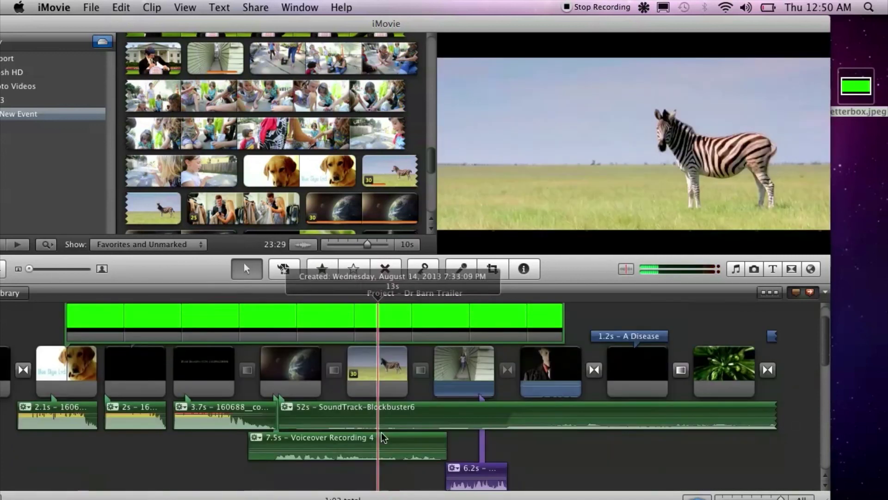
pyautogui.scroll(-3, 382, 437)
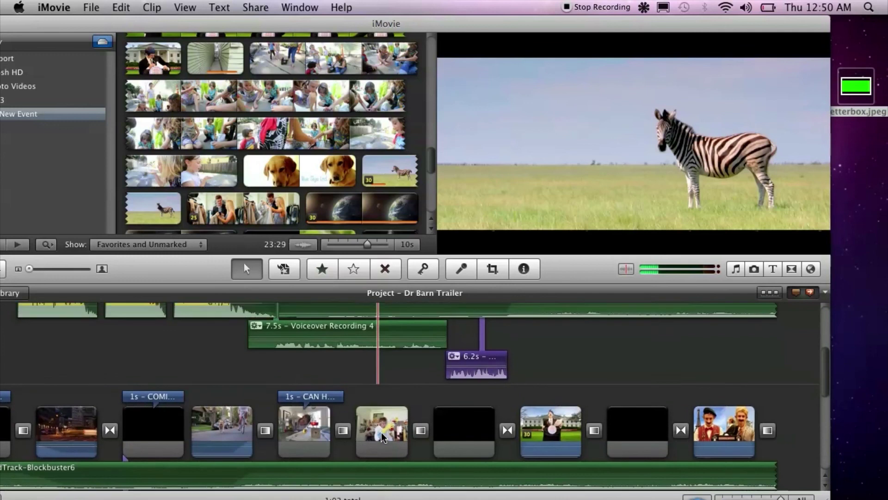
pyautogui.scroll(6, 382, 437)
pyautogui.scroll(-5, 382, 437)
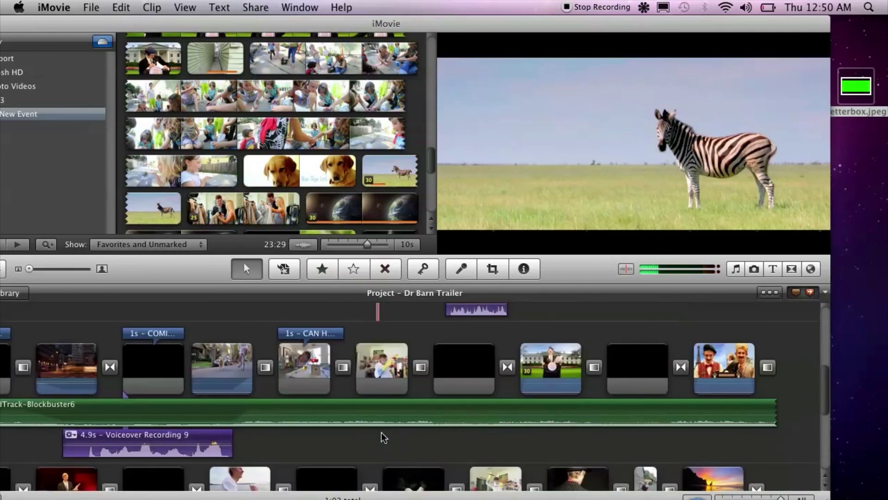
pyautogui.scroll(3, 383, 437)
pyautogui.scroll(3, 382, 437)
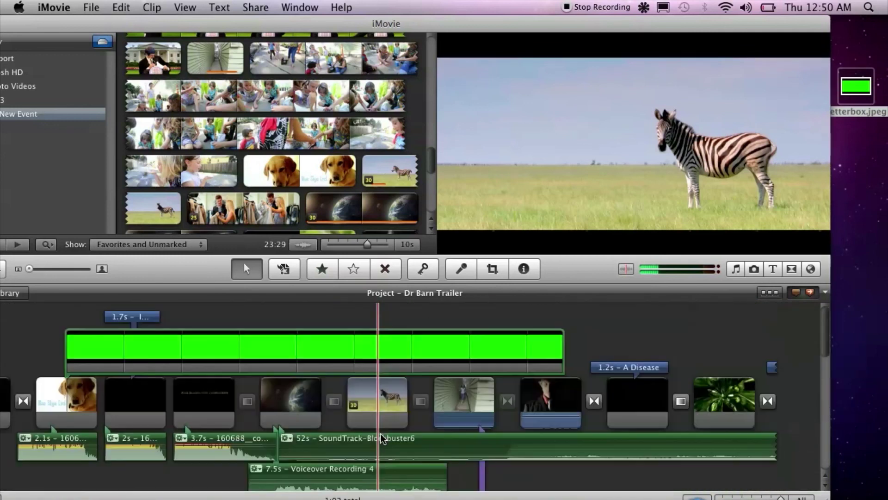
pyautogui.moveTo(195, 29); pyautogui.dragTo(282, 29)
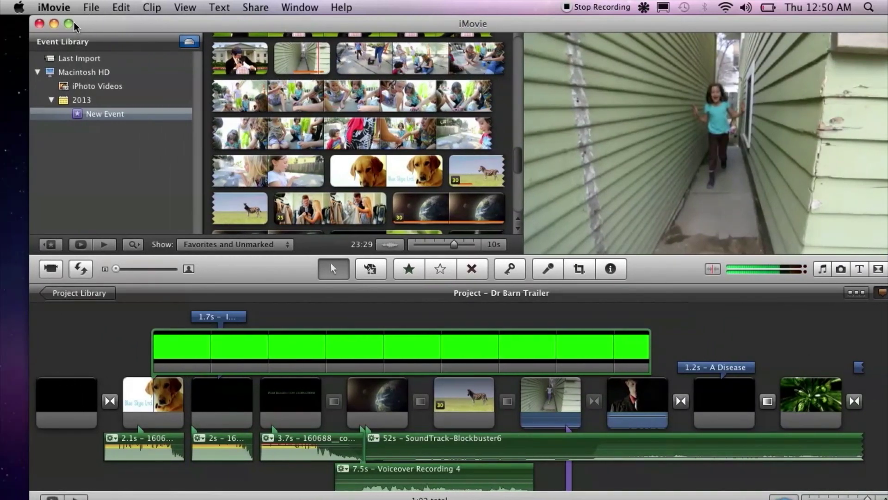